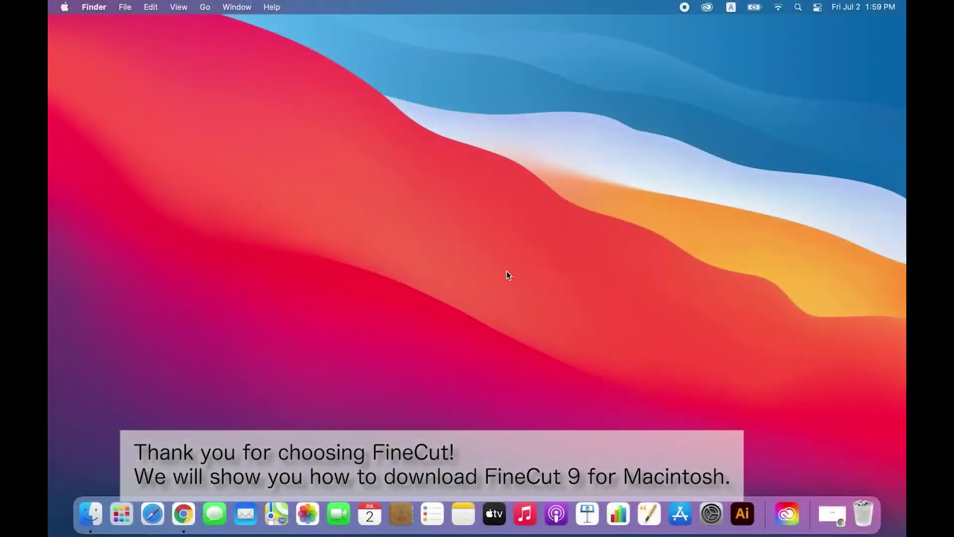
Step: Search Google in Chrome for 'Mimaki Global'
{"action": "left_click", "coordinate": [182, 516]}
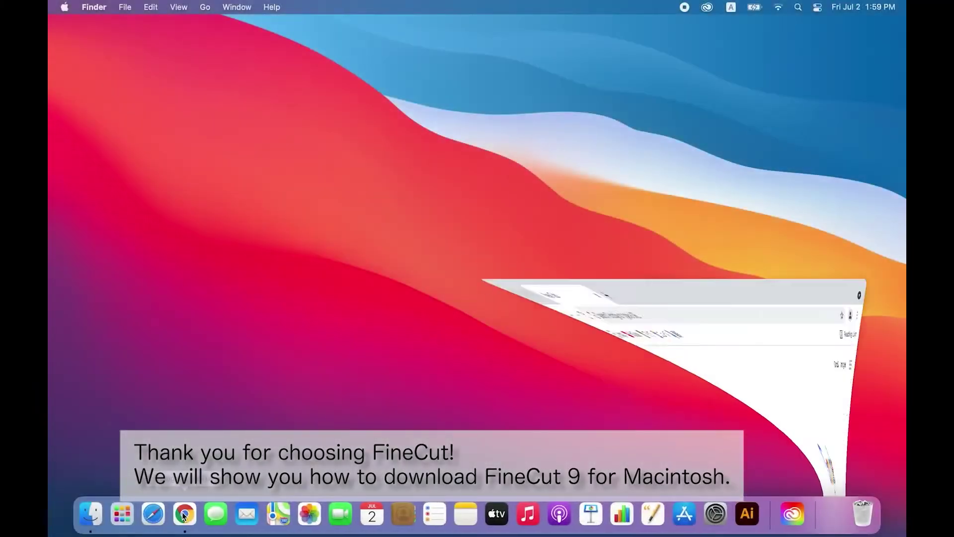
{"action": "left_click", "coordinate": [498, 300]}
{"action": "type", "text": "Mimaki "}
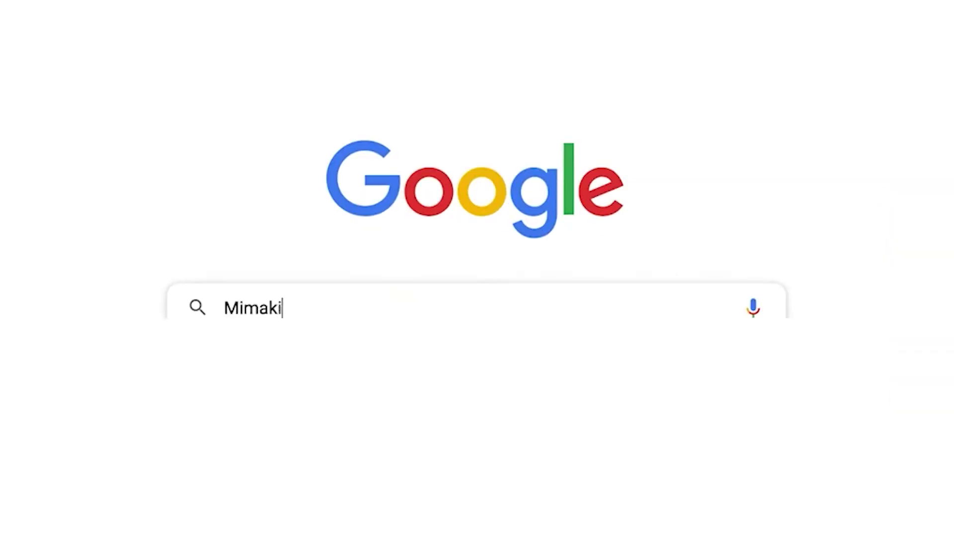
{"action": "type", "text": "Global"}
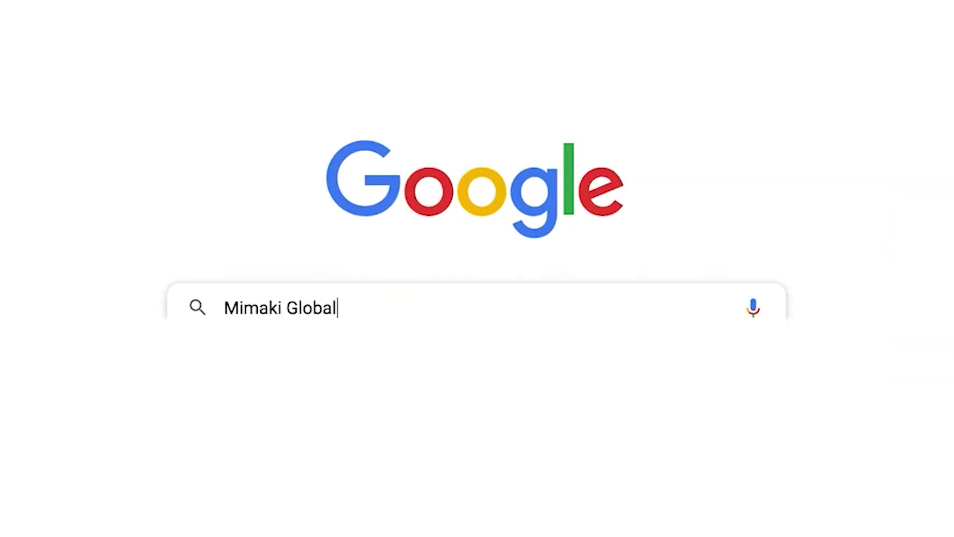
{"action": "key", "text": "Return"}
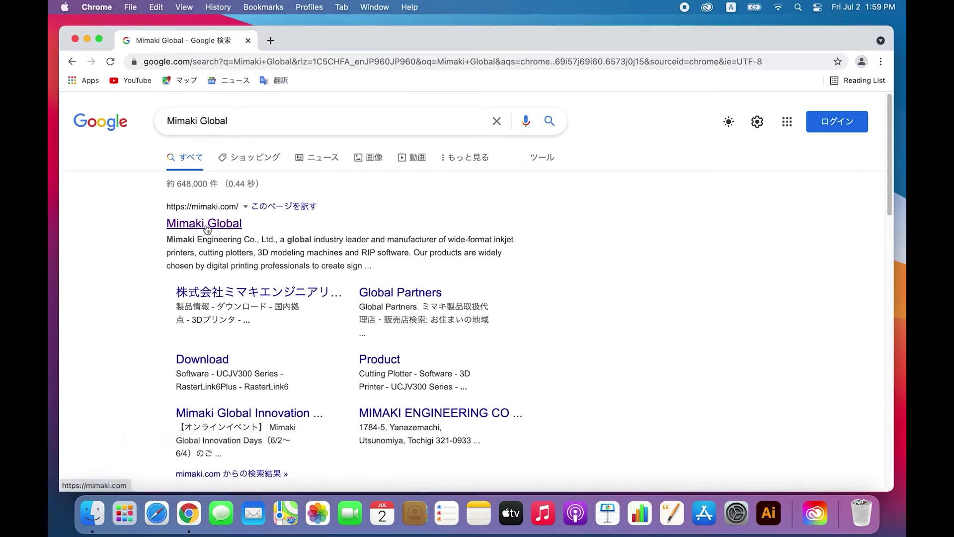
Step: Open the Mimaki Global homepage and go to its Download page
{"action": "left_click", "coordinate": [206, 228]}
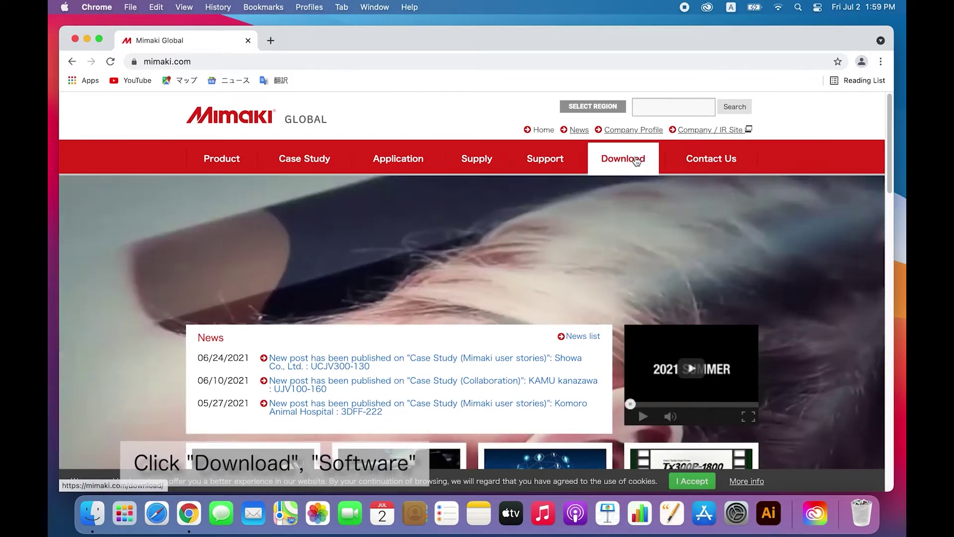
{"action": "left_click", "coordinate": [637, 160]}
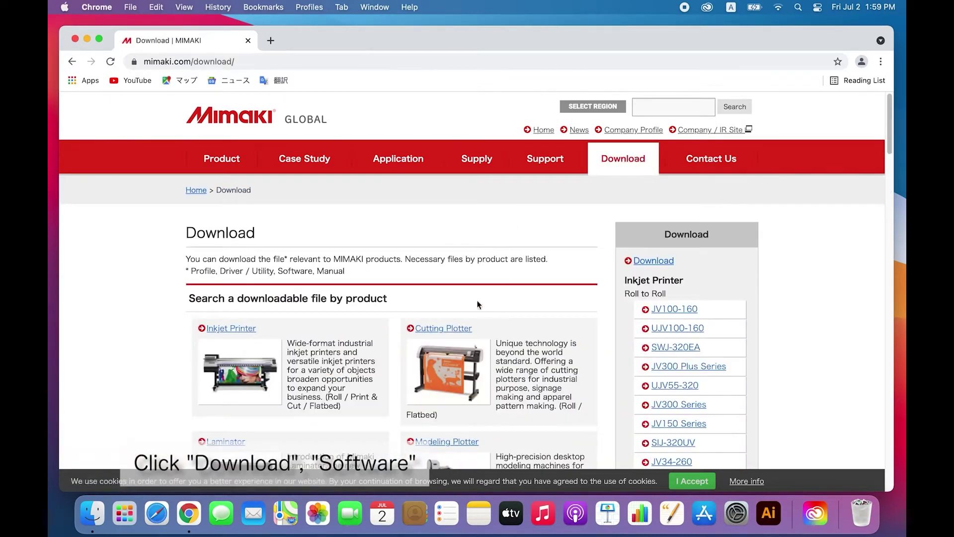
{"action": "scroll", "coordinate": [473, 312], "scroll_direction": "down", "scroll_amount": 2}
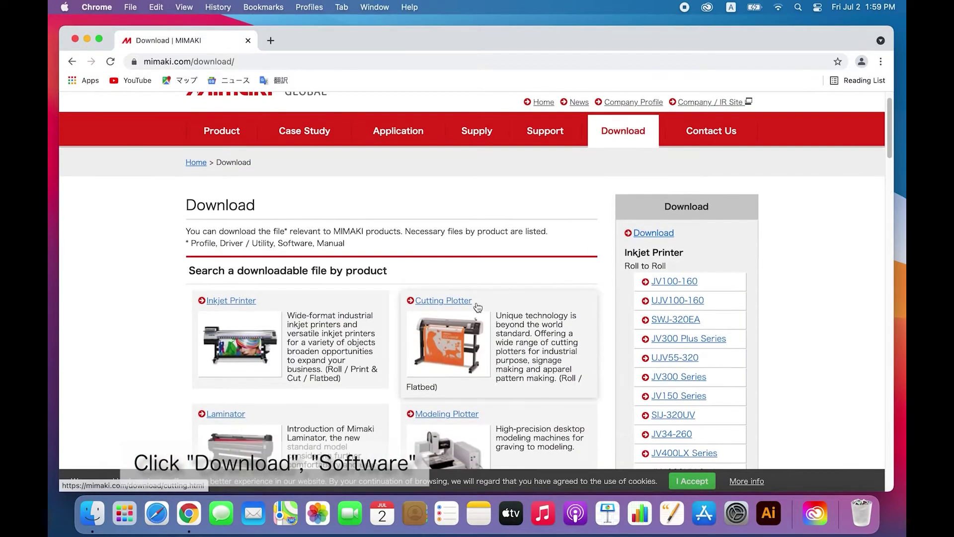
{"action": "scroll", "coordinate": [476, 309], "scroll_direction": "down", "scroll_amount": 5}
{"action": "scroll", "coordinate": [478, 307], "scroll_direction": "up", "scroll_amount": 4}
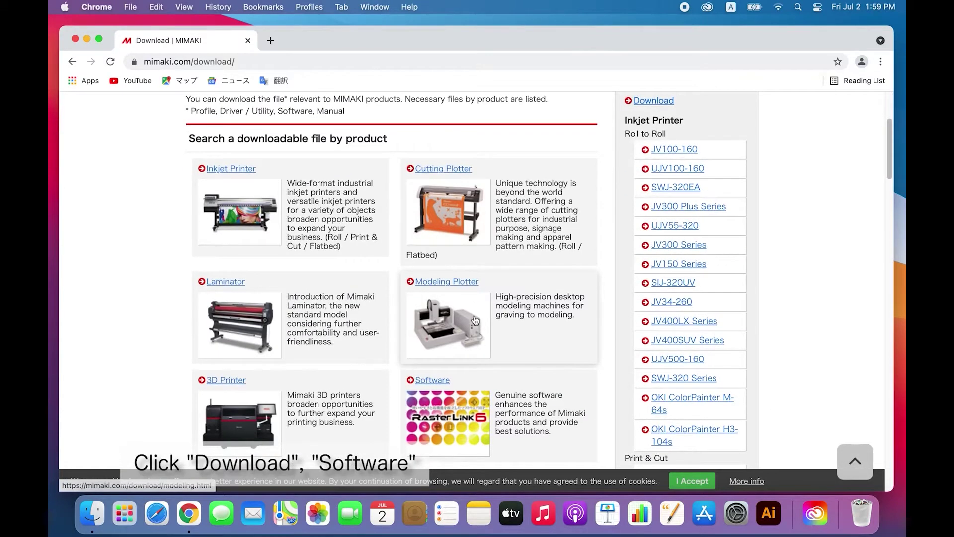
{"action": "scroll", "coordinate": [477, 315], "scroll_direction": "down", "scroll_amount": 1}
{"action": "scroll", "coordinate": [478, 311], "scroll_direction": "down", "scroll_amount": 2}
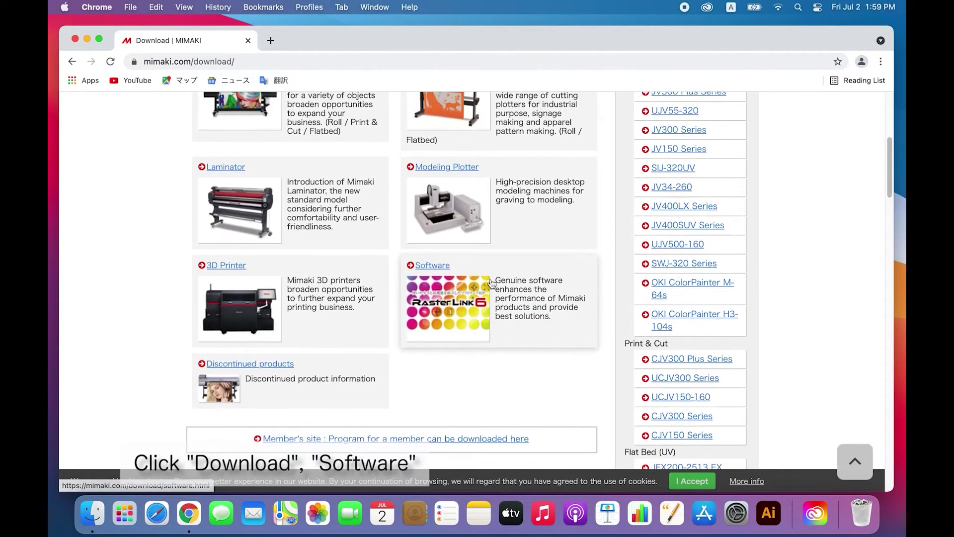
Step: Go through Software to the FineCut9 for Illustrator page's version table
{"action": "left_click", "coordinate": [494, 287]}
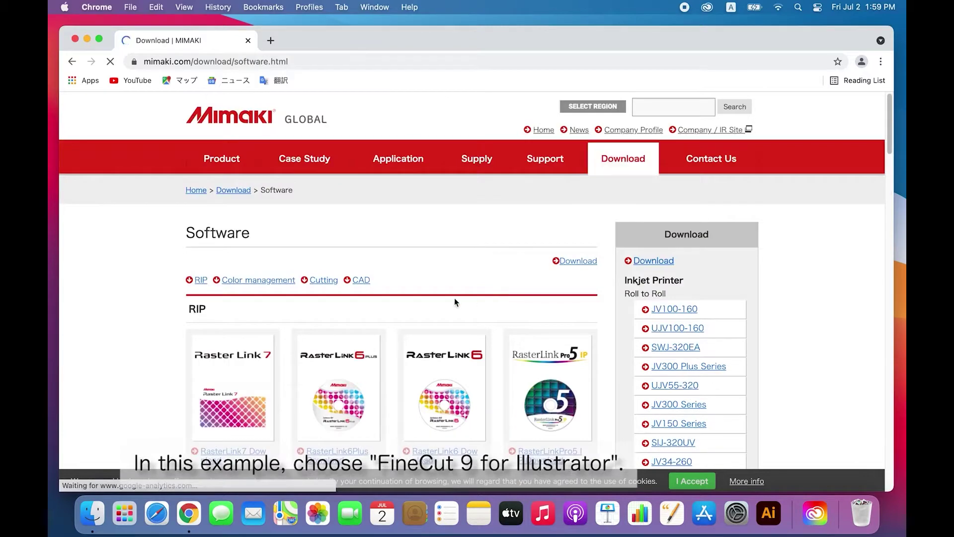
{"action": "scroll", "coordinate": [449, 301], "scroll_direction": "down", "scroll_amount": 5}
{"action": "scroll", "coordinate": [449, 298], "scroll_direction": "down", "scroll_amount": 4}
{"action": "scroll", "coordinate": [448, 297], "scroll_direction": "down", "scroll_amount": 4}
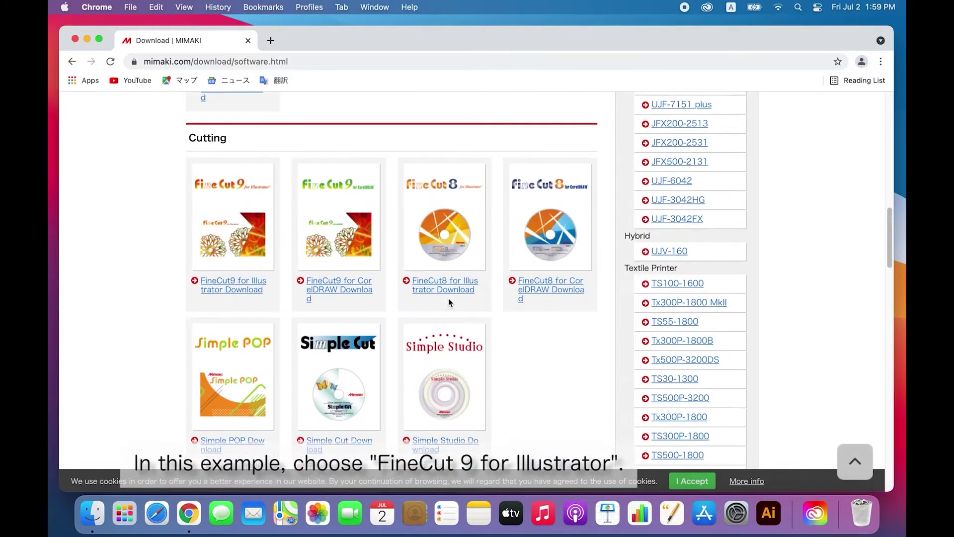
{"action": "left_click", "coordinate": [236, 242]}
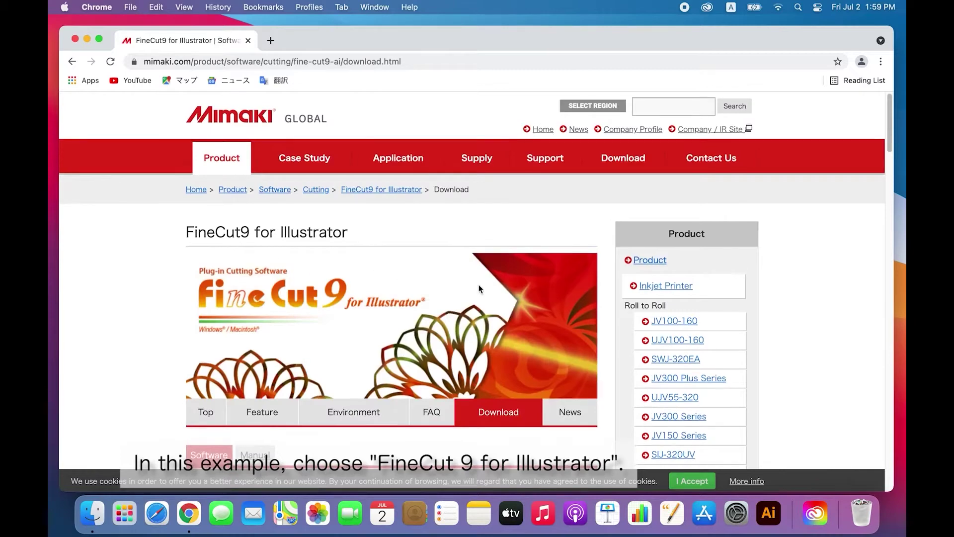
{"action": "scroll", "coordinate": [479, 288], "scroll_direction": "down", "scroll_amount": 3}
{"action": "scroll", "coordinate": [479, 287], "scroll_direction": "down", "scroll_amount": 4}
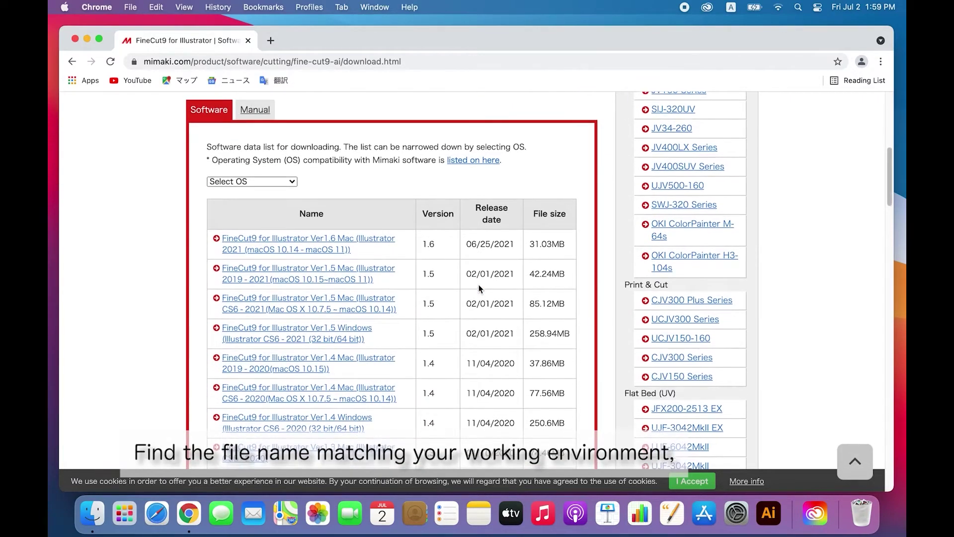
{"action": "scroll", "coordinate": [478, 288], "scroll_direction": "down", "scroll_amount": 1}
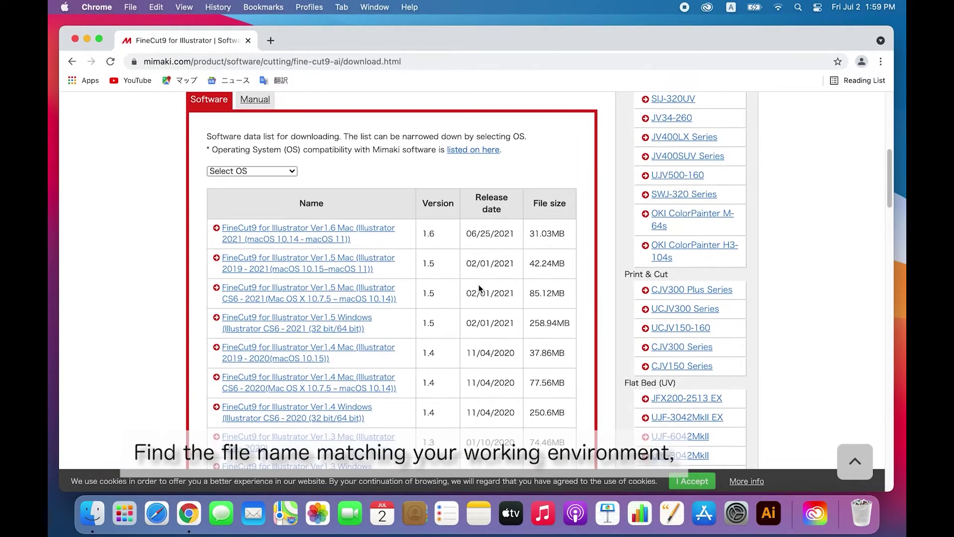
Step: Open the FineCut9 Ver1.6 Mac download page and read through its notes and license agreement
{"action": "left_click", "coordinate": [330, 241]}
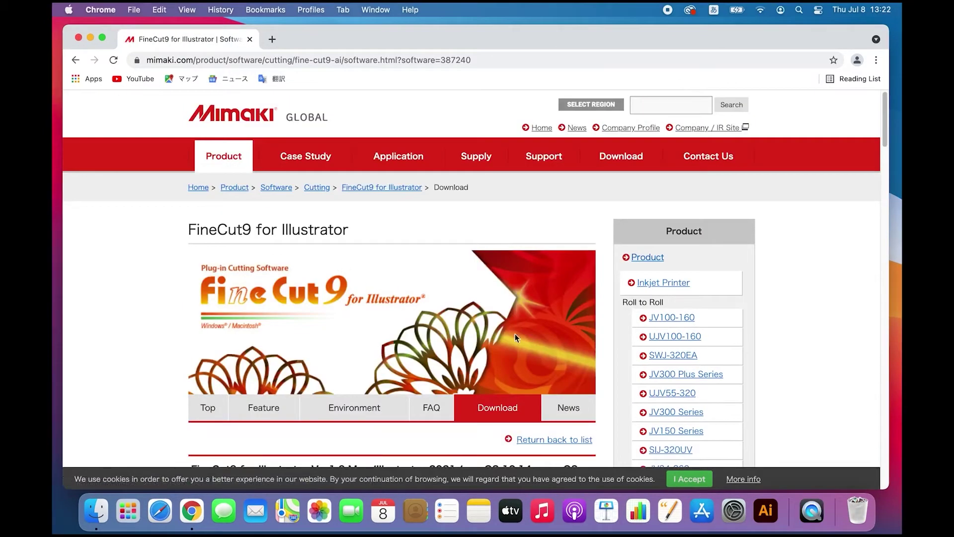
{"action": "scroll", "coordinate": [515, 337], "scroll_direction": "down", "scroll_amount": 4}
{"action": "scroll", "coordinate": [514, 337], "scroll_direction": "down", "scroll_amount": 3}
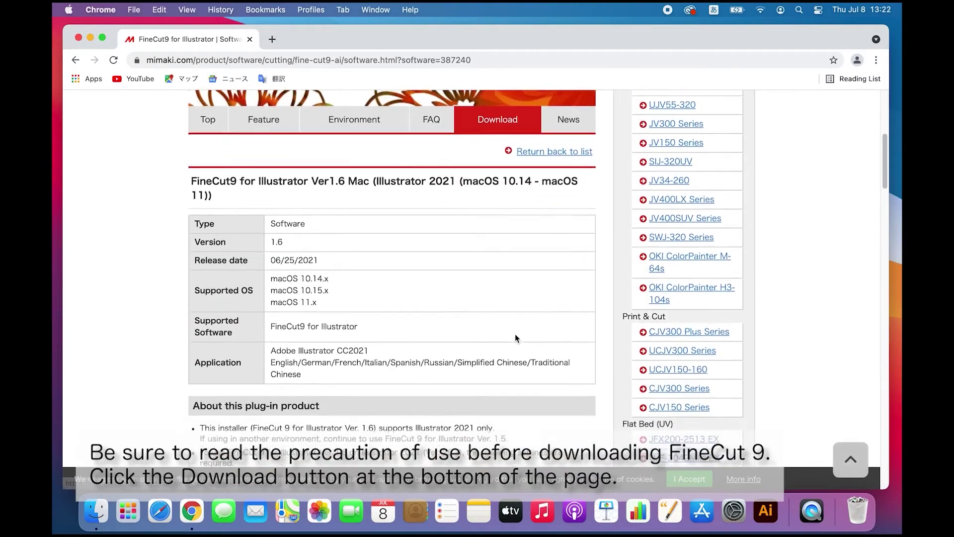
{"action": "scroll", "coordinate": [515, 335], "scroll_direction": "down", "scroll_amount": 3}
{"action": "scroll", "coordinate": [515, 335], "scroll_direction": "down", "scroll_amount": 3}
{"action": "scroll", "coordinate": [515, 335], "scroll_direction": "down", "scroll_amount": 3}
{"action": "scroll", "coordinate": [515, 335], "scroll_direction": "down", "scroll_amount": 3}
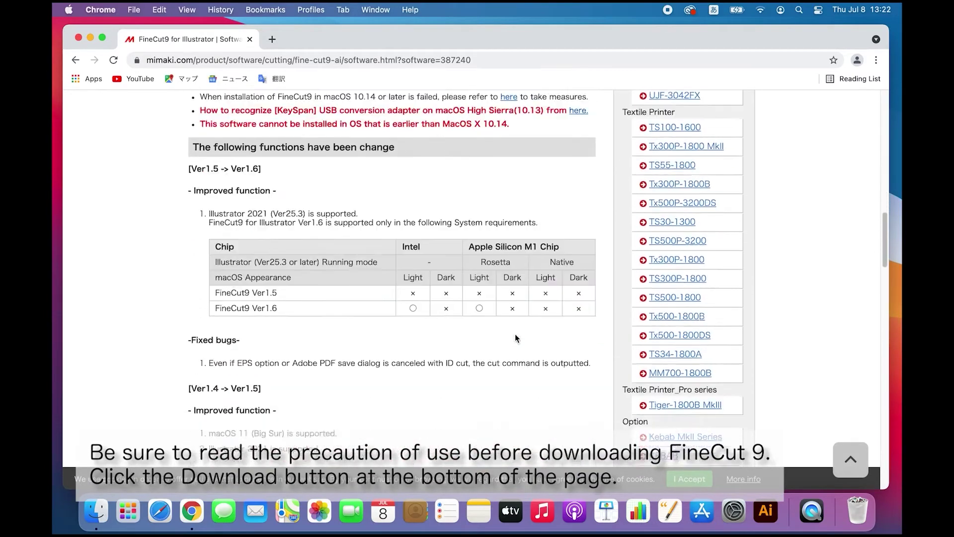
{"action": "scroll", "coordinate": [515, 337], "scroll_direction": "down", "scroll_amount": 3}
{"action": "scroll", "coordinate": [516, 338], "scroll_direction": "down", "scroll_amount": 3}
{"action": "scroll", "coordinate": [515, 338], "scroll_direction": "down", "scroll_amount": 3}
{"action": "scroll", "coordinate": [515, 338], "scroll_direction": "down", "scroll_amount": 6}
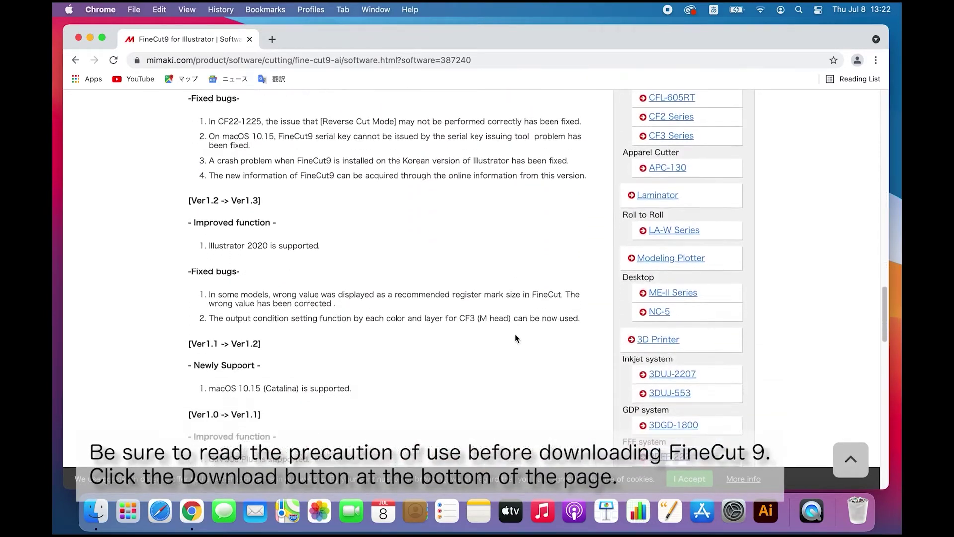
{"action": "scroll", "coordinate": [516, 337], "scroll_direction": "down", "scroll_amount": 5}
{"action": "scroll", "coordinate": [515, 337], "scroll_direction": "down", "scroll_amount": 4}
{"action": "scroll", "coordinate": [515, 337], "scroll_direction": "down", "scroll_amount": 2}
{"action": "scroll", "coordinate": [515, 337], "scroll_direction": "down", "scroll_amount": 4}
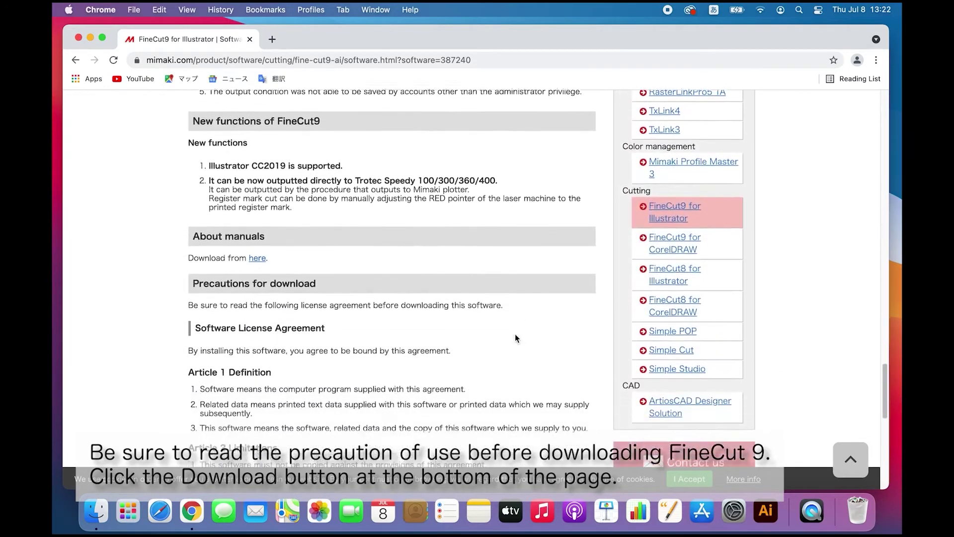
{"action": "scroll", "coordinate": [515, 338], "scroll_direction": "down", "scroll_amount": 3}
{"action": "scroll", "coordinate": [515, 338], "scroll_direction": "down", "scroll_amount": 1}
{"action": "scroll", "coordinate": [516, 334], "scroll_direction": "down", "scroll_amount": 1}
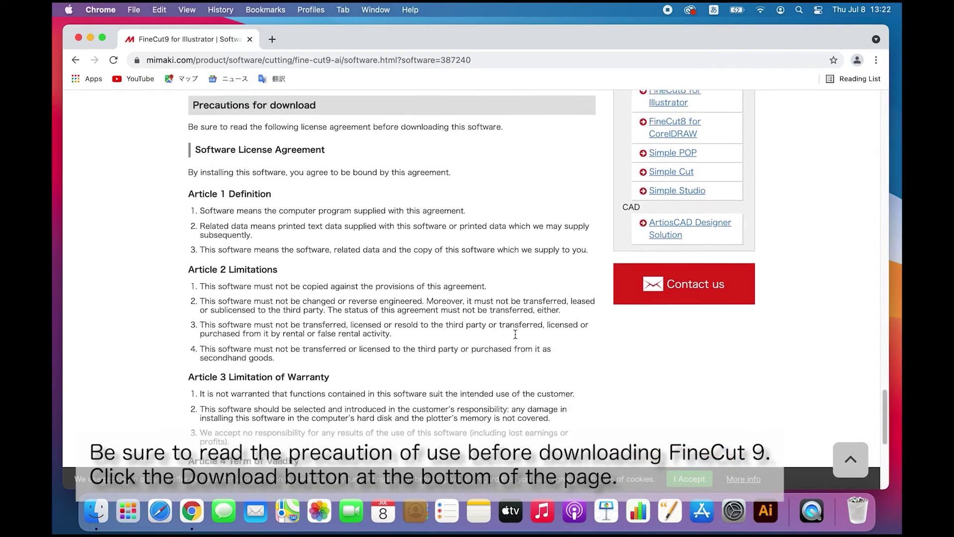
{"action": "scroll", "coordinate": [516, 336], "scroll_direction": "down", "scroll_amount": 1}
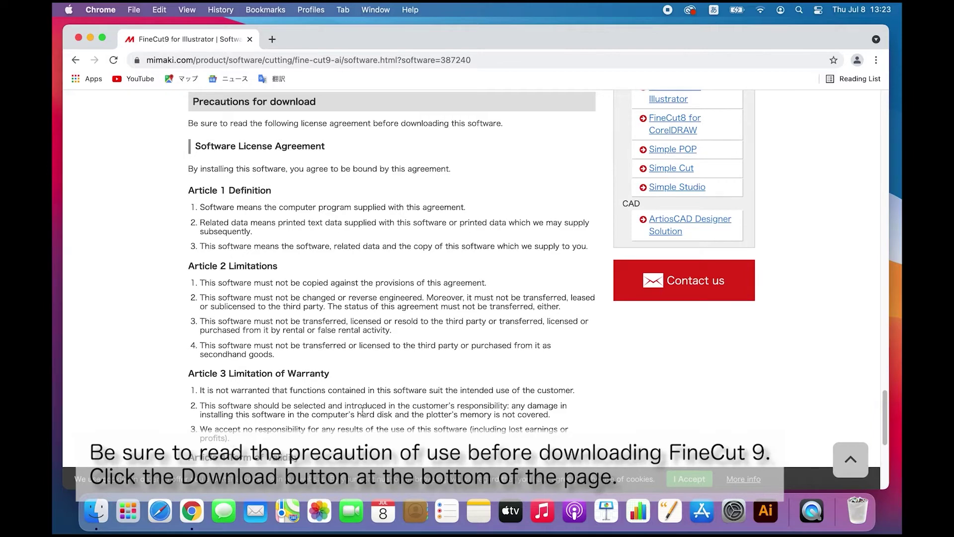
Step: Download the FineCut916AIEN.dmg installer (31.03MB)
{"action": "scroll", "coordinate": [363, 411], "scroll_direction": "up", "scroll_amount": 2}
{"action": "scroll", "coordinate": [362, 410], "scroll_direction": "down", "scroll_amount": 4}
{"action": "scroll", "coordinate": [363, 413], "scroll_direction": "down", "scroll_amount": 3}
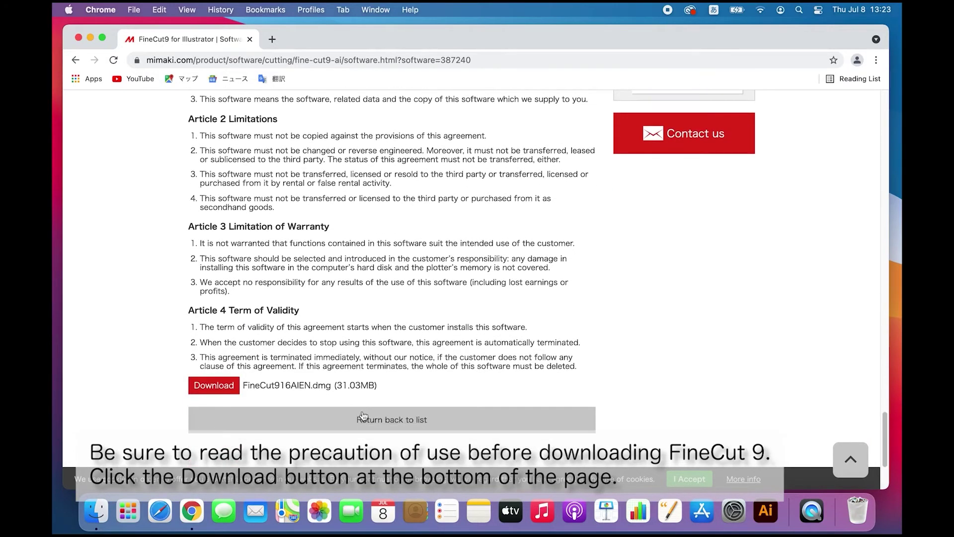
{"action": "scroll", "coordinate": [360, 414], "scroll_direction": "down", "scroll_amount": 3}
{"action": "scroll", "coordinate": [357, 412], "scroll_direction": "down", "scroll_amount": 2}
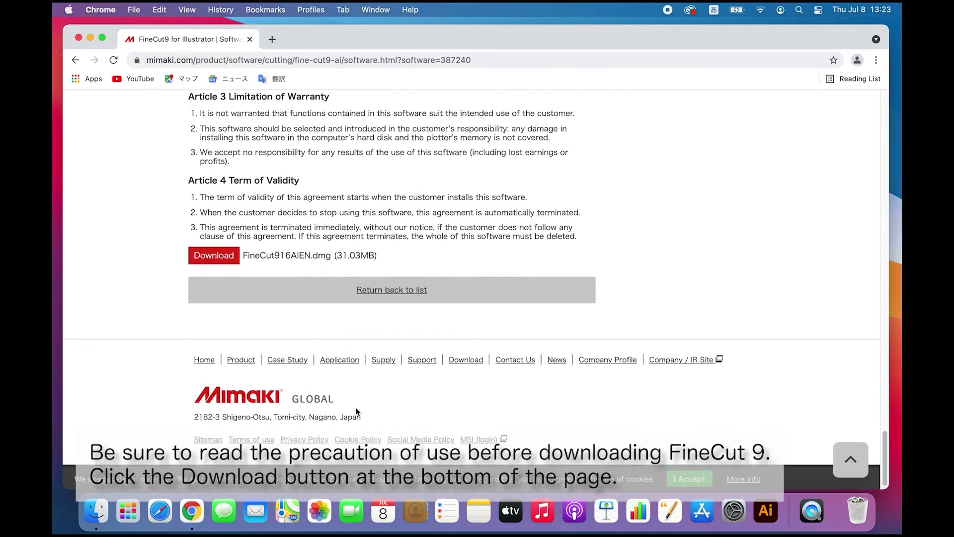
{"action": "left_click", "coordinate": [211, 257]}
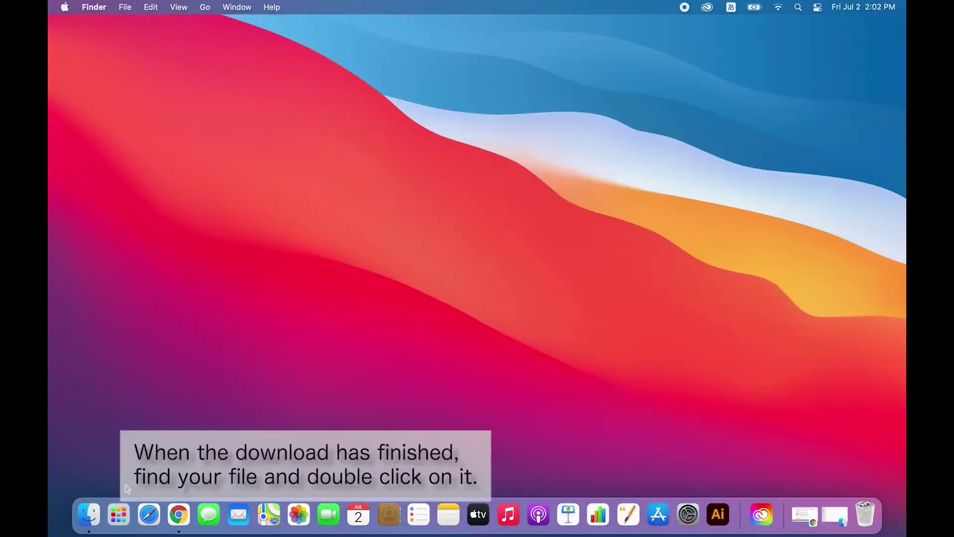
Step: Mount FineCut916AIEN.dmg from Downloads and launch the FineCut9 installer package
{"action": "left_click", "coordinate": [90, 519]}
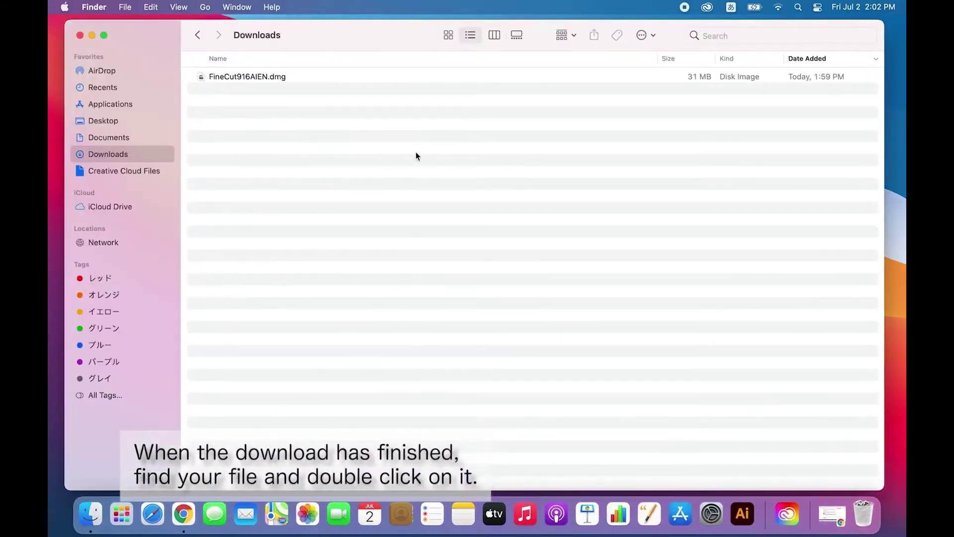
{"action": "double_click", "coordinate": [433, 77]}
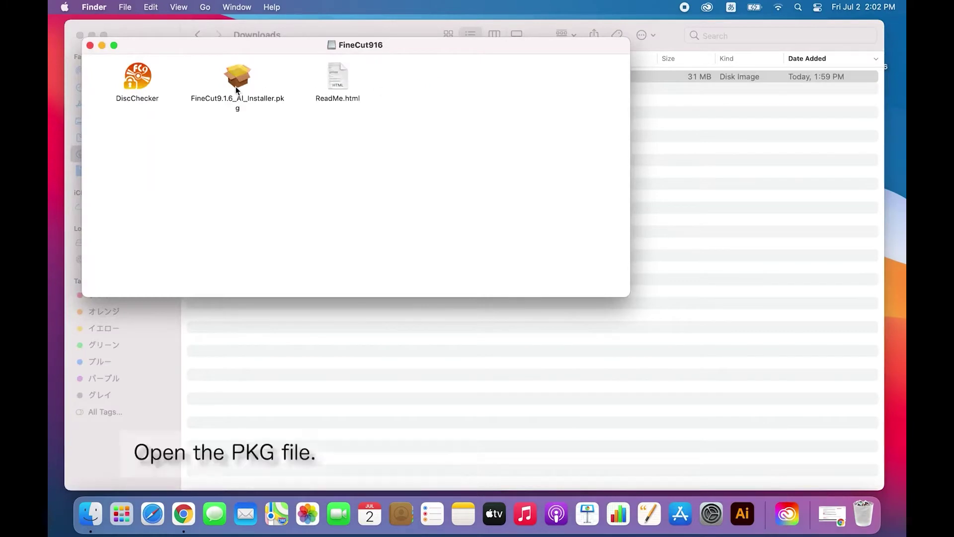
{"action": "double_click", "coordinate": [236, 90]}
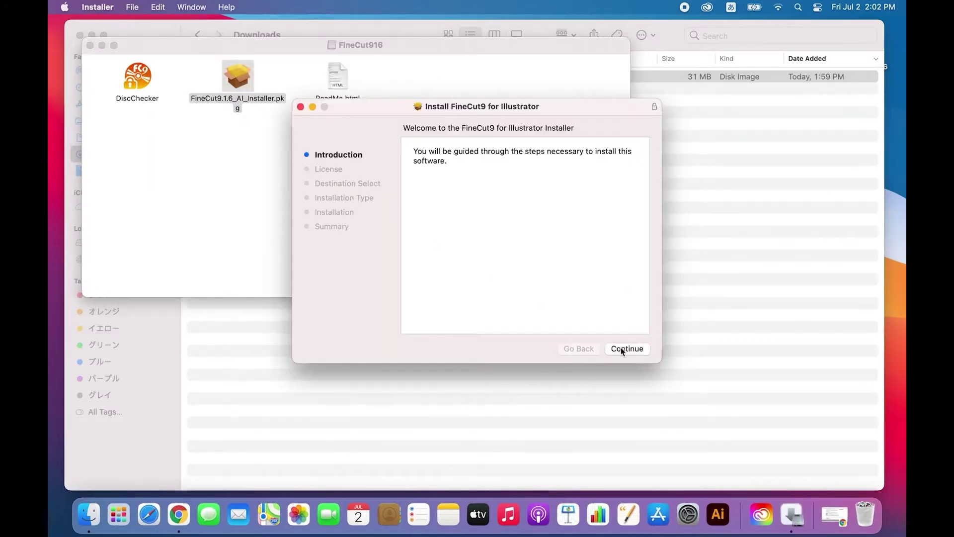
Step: Read and agree to the FineCut9 license agreement in English
{"action": "left_click", "coordinate": [621, 347]}
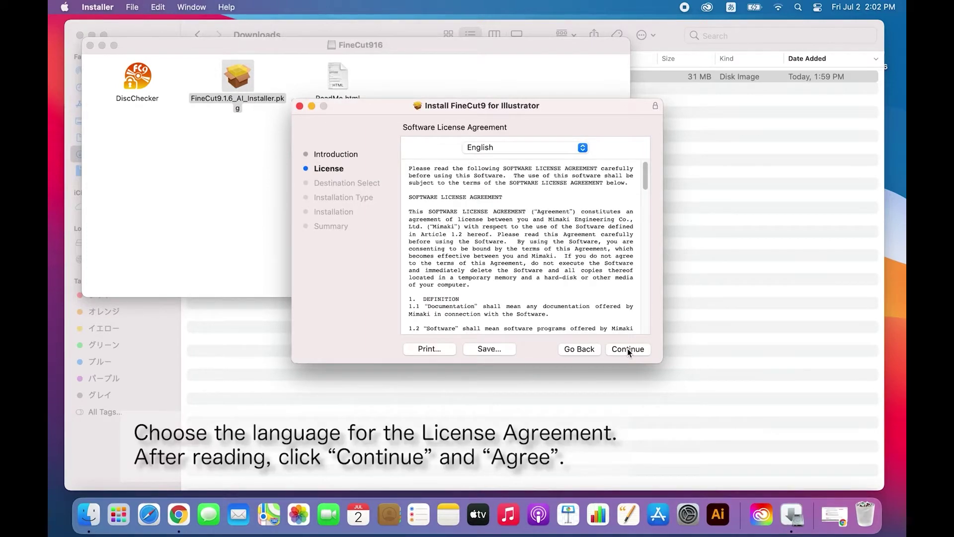
{"action": "left_click", "coordinate": [583, 151]}
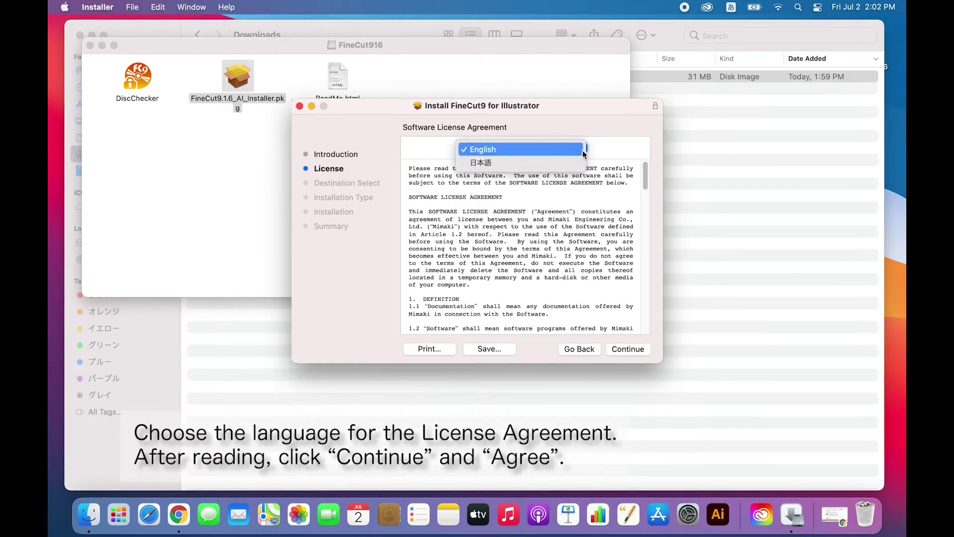
{"action": "left_click", "coordinate": [572, 152]}
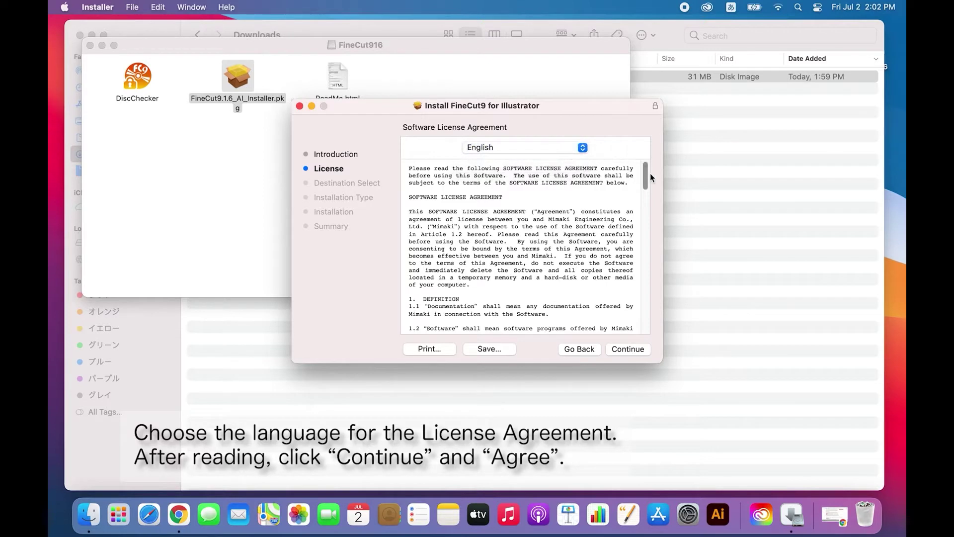
{"action": "left_click_drag", "start_coordinate": [647, 177], "coordinate": [647, 327]}
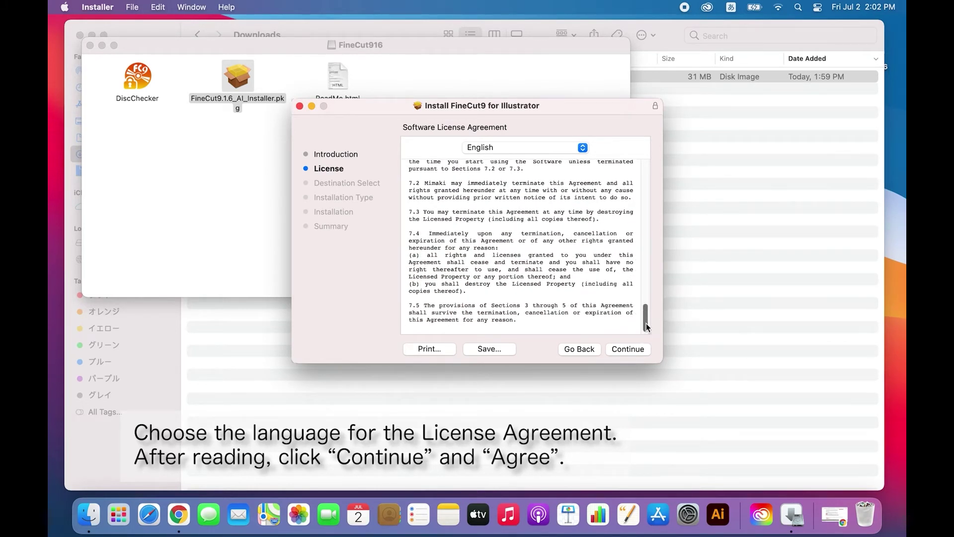
{"action": "left_click", "coordinate": [628, 349]}
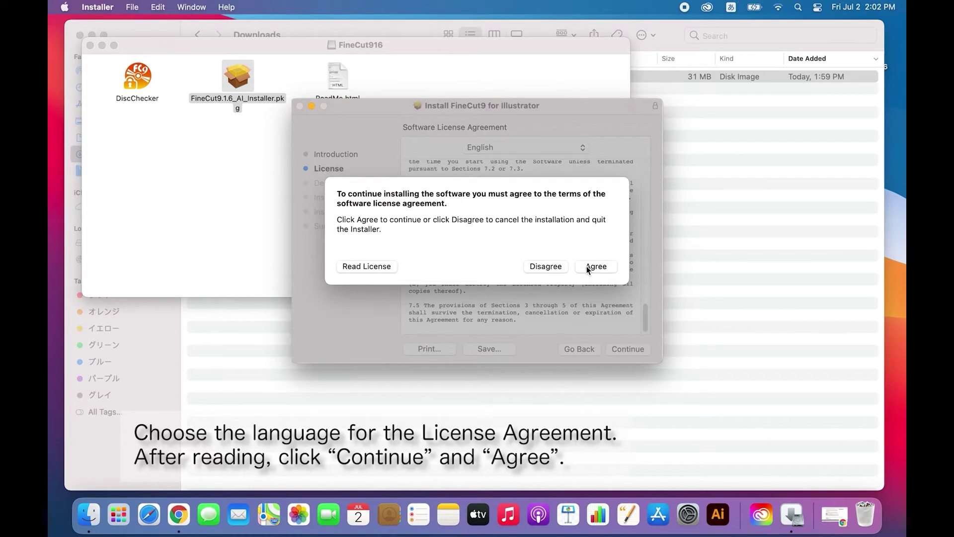
{"action": "left_click", "coordinate": [587, 267]}
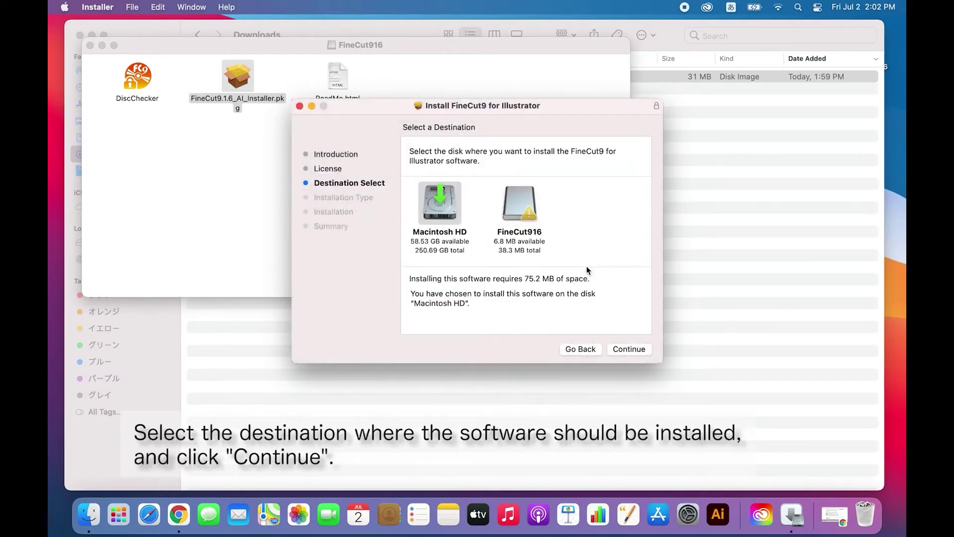
Step: Install FineCut9 on Macintosh HD, authorising with the administrator password
{"action": "left_click", "coordinate": [626, 351]}
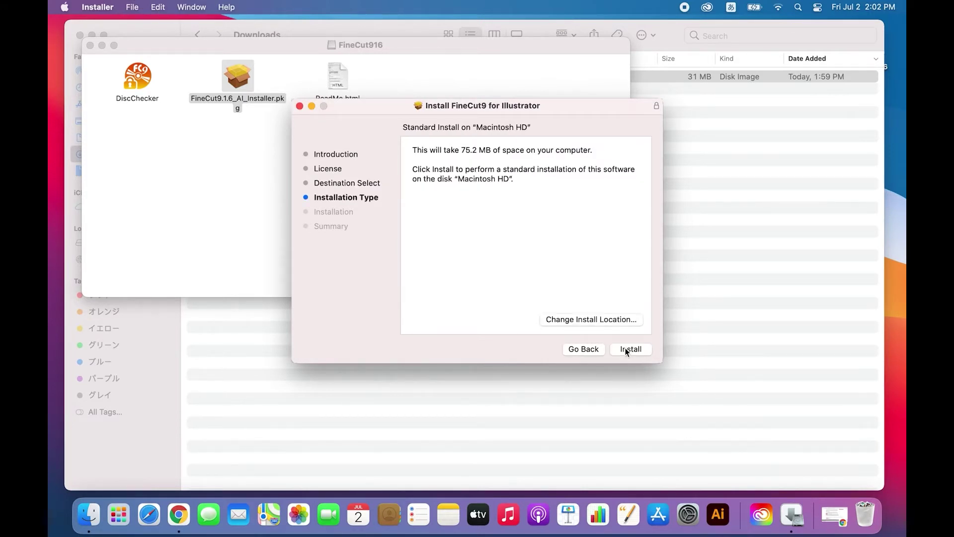
{"action": "left_click", "coordinate": [626, 349]}
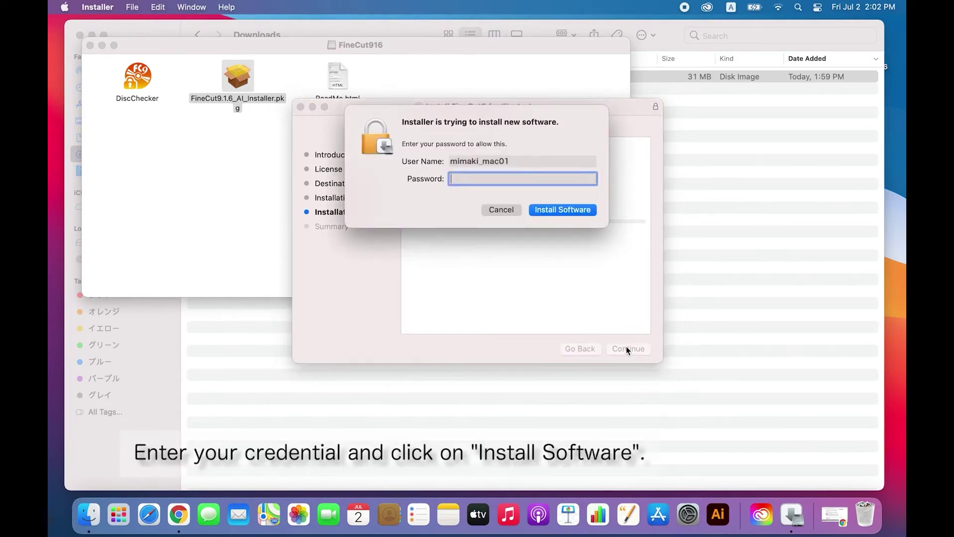
{"action": "left_click", "coordinate": [569, 210]}
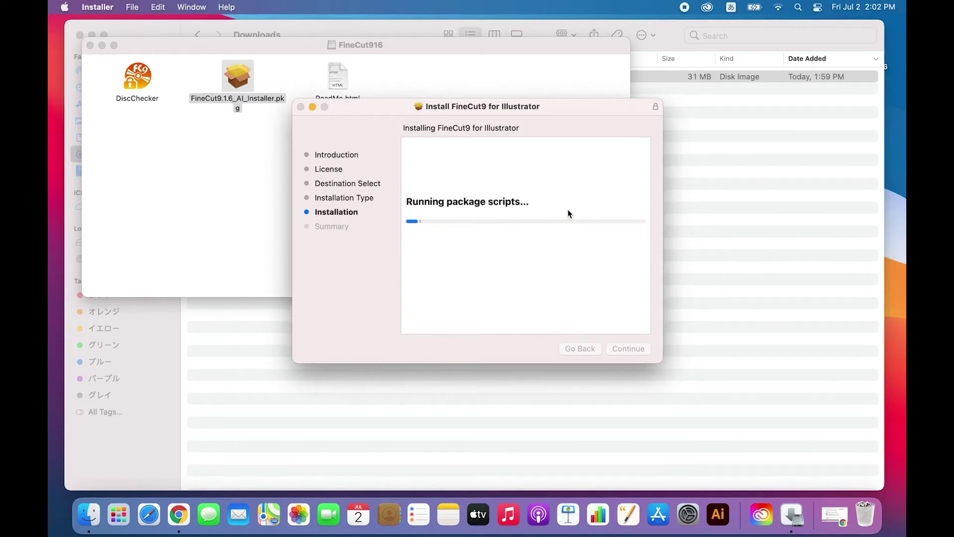
Step: Allow Finder access, target Adobe Illustrator 2021, then close the installer and trash the package
{"action": "left_click", "coordinate": [521, 231]}
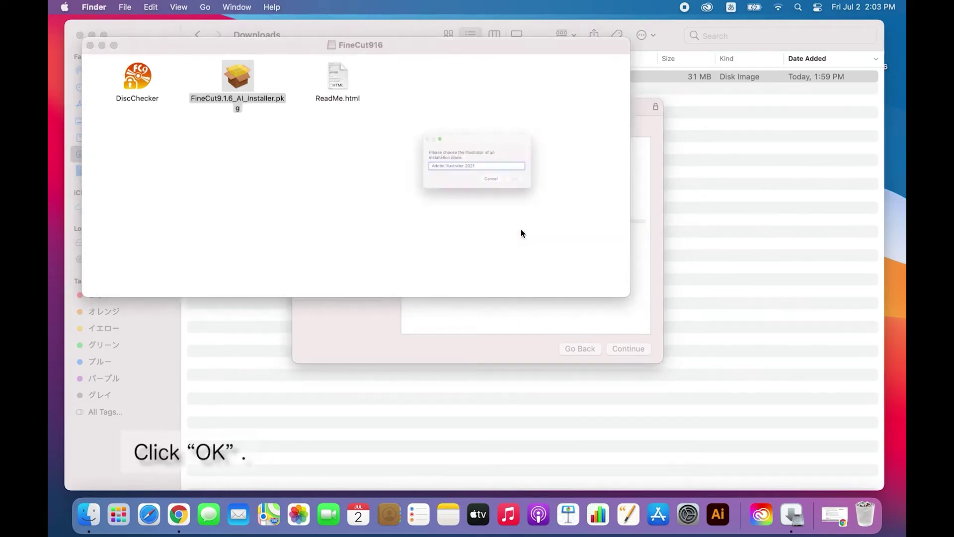
{"action": "left_click", "coordinate": [489, 174]}
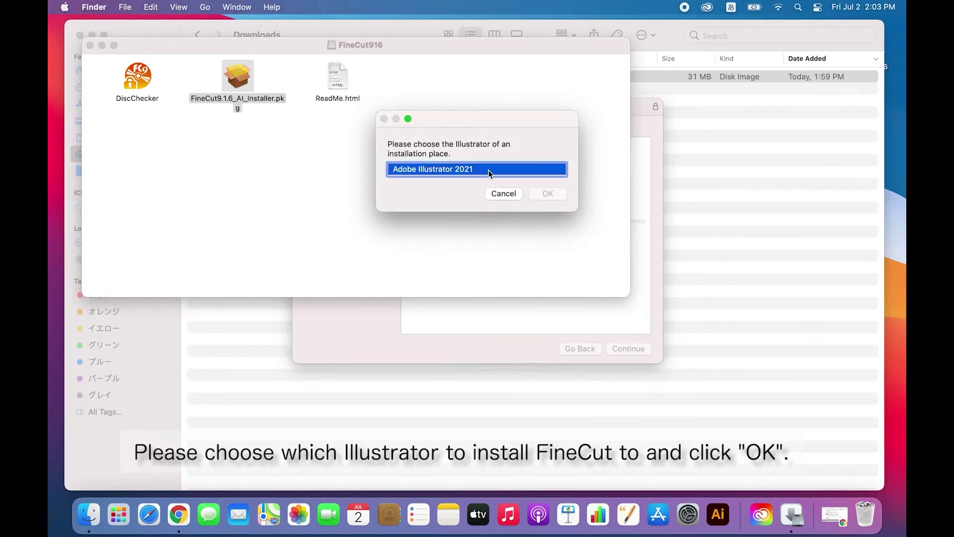
{"action": "left_click", "coordinate": [541, 195]}
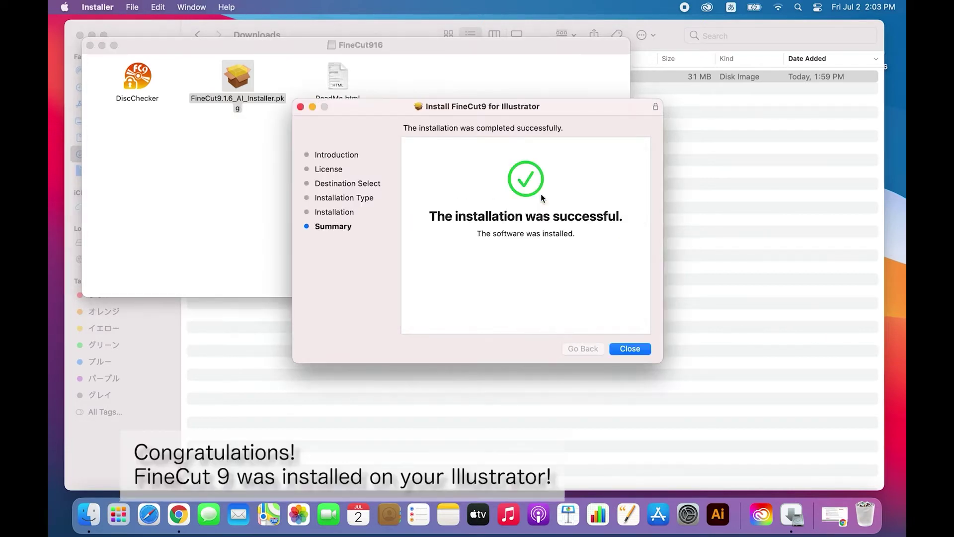
{"action": "left_click", "coordinate": [630, 349]}
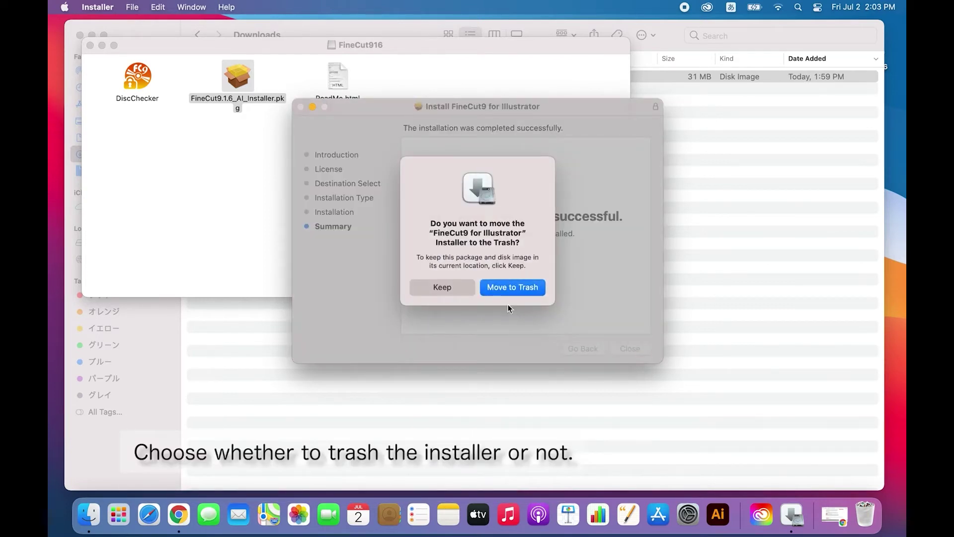
{"action": "left_click", "coordinate": [505, 287]}
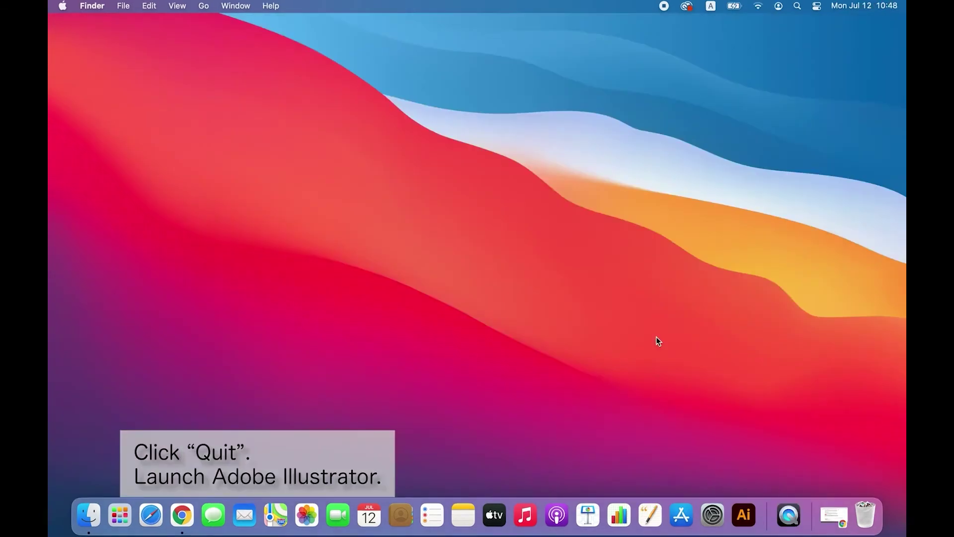
Step: Launch Illustrator and set FineCut's plotter model to CG-SRIII Series
{"action": "left_click", "coordinate": [745, 514]}
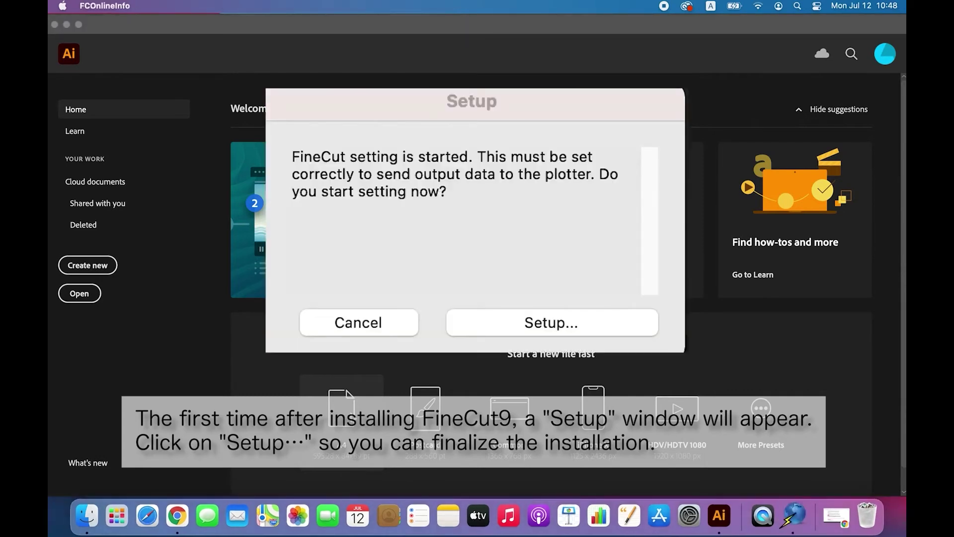
{"action": "left_click", "coordinate": [550, 328]}
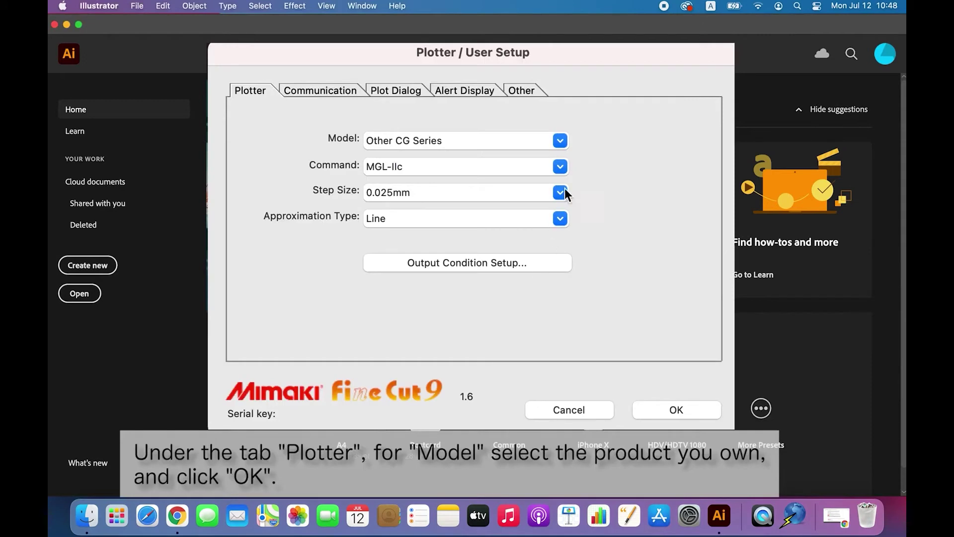
{"action": "left_click", "coordinate": [559, 141]}
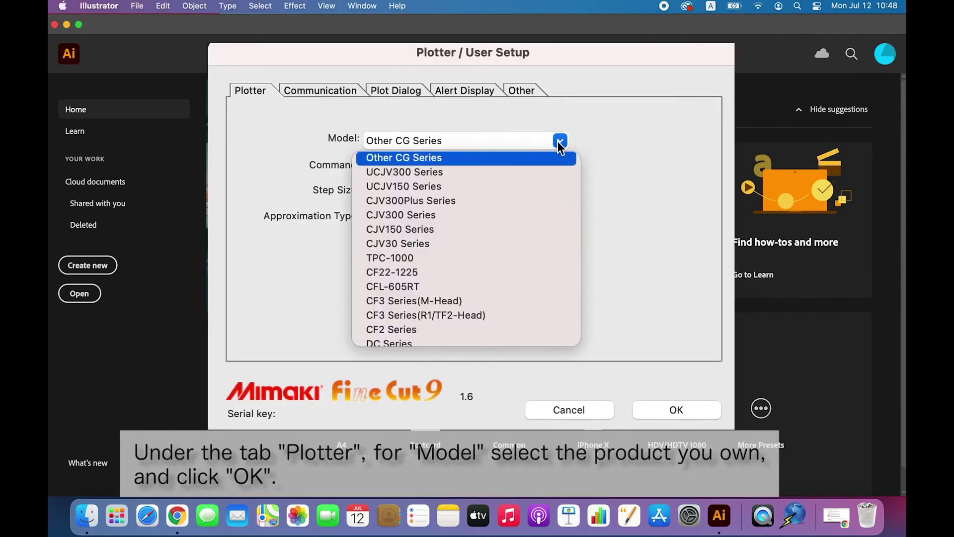
{"action": "scroll", "coordinate": [554, 185], "scroll_direction": "up", "scroll_amount": 3}
{"action": "scroll", "coordinate": [555, 180], "scroll_direction": "up", "scroll_amount": 4}
{"action": "scroll", "coordinate": [555, 180], "scroll_direction": "up", "scroll_amount": 2}
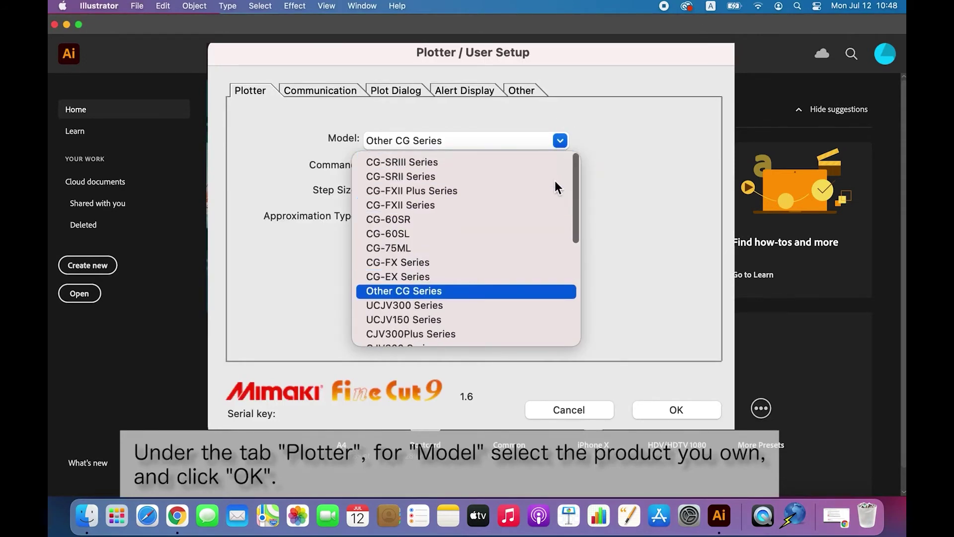
{"action": "left_click", "coordinate": [457, 162]}
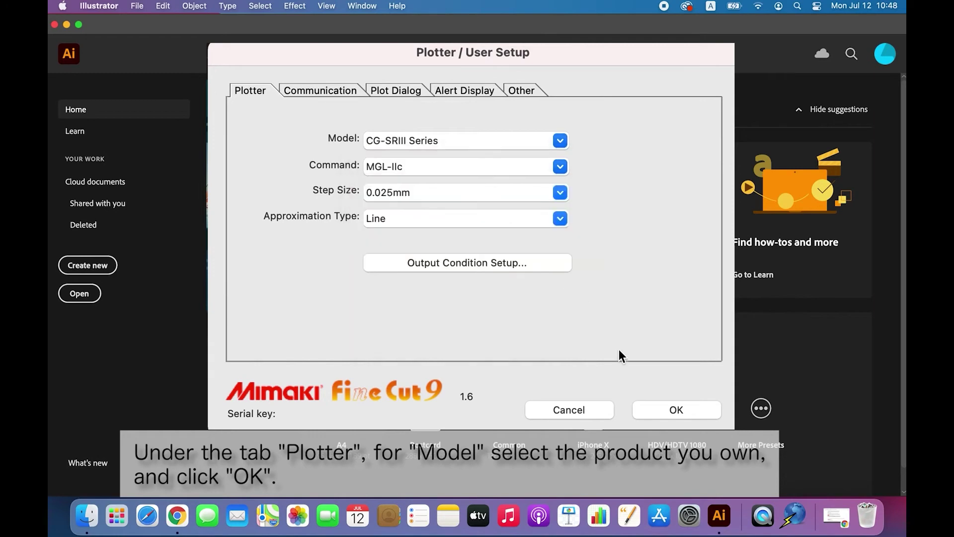
{"action": "left_click", "coordinate": [657, 409]}
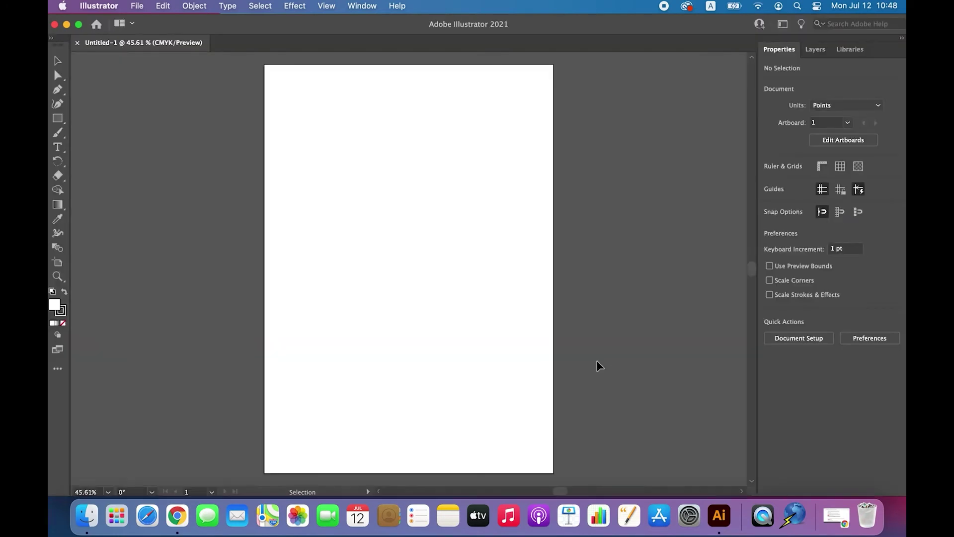
Step: Show the Mimaki FineCut panel and place it beside the artboard's upper right
{"action": "left_click", "coordinate": [362, 6]}
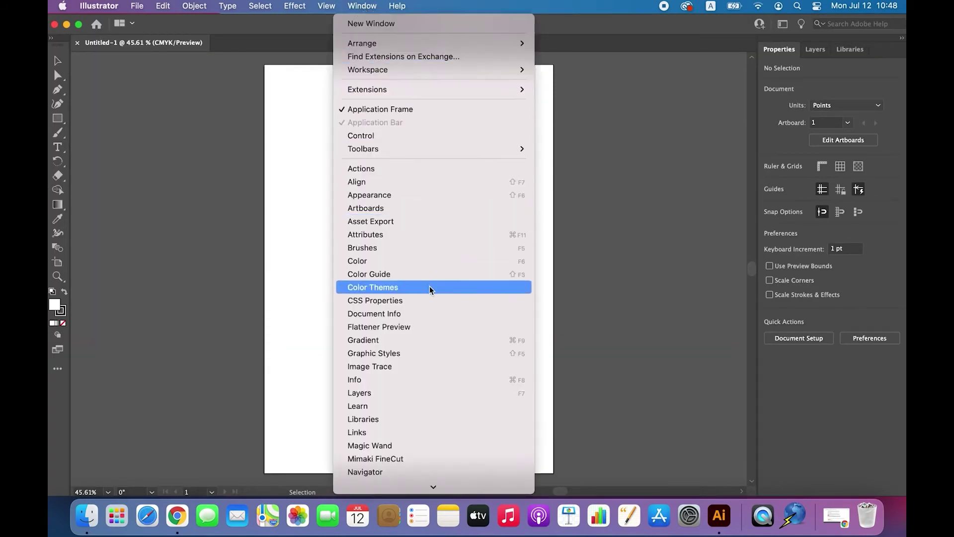
{"action": "left_click", "coordinate": [437, 458]}
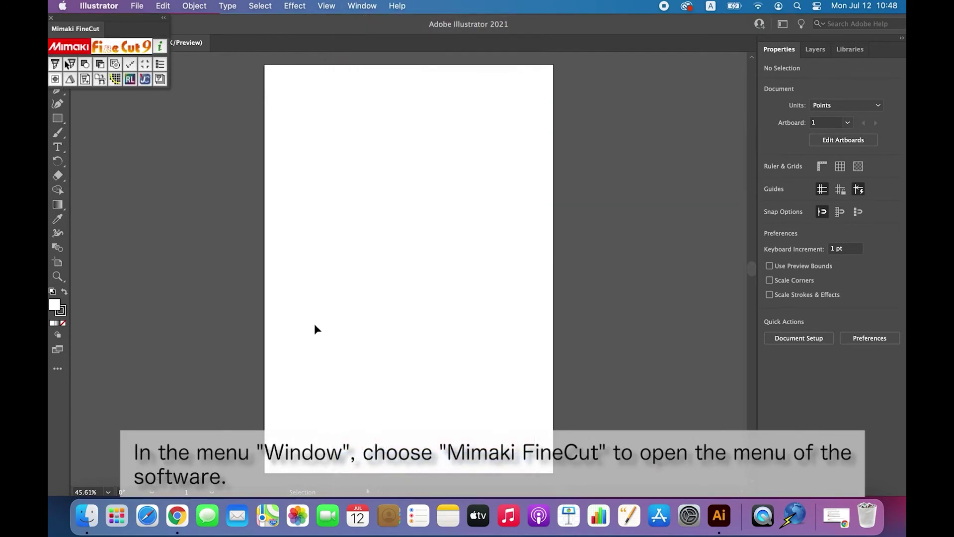
{"action": "mouse_move", "coordinate": [163, 18]}
{"action": "left_mouse_down"}
{"action": "mouse_move", "coordinate": [647, 96]}
{"action": "mouse_move", "coordinate": [703, 78]}
{"action": "mouse_move", "coordinate": [702, 64]}
{"action": "left_mouse_up"}
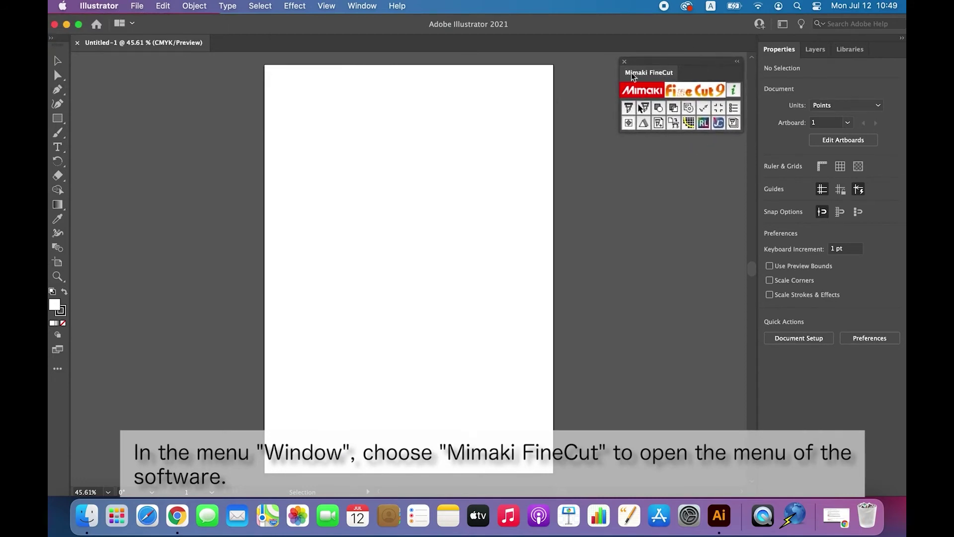
Step: Type a letter A on the artboard, enlarge it and move it lower
{"action": "left_click", "coordinate": [58, 147]}
{"action": "left_click", "coordinate": [398, 161]}
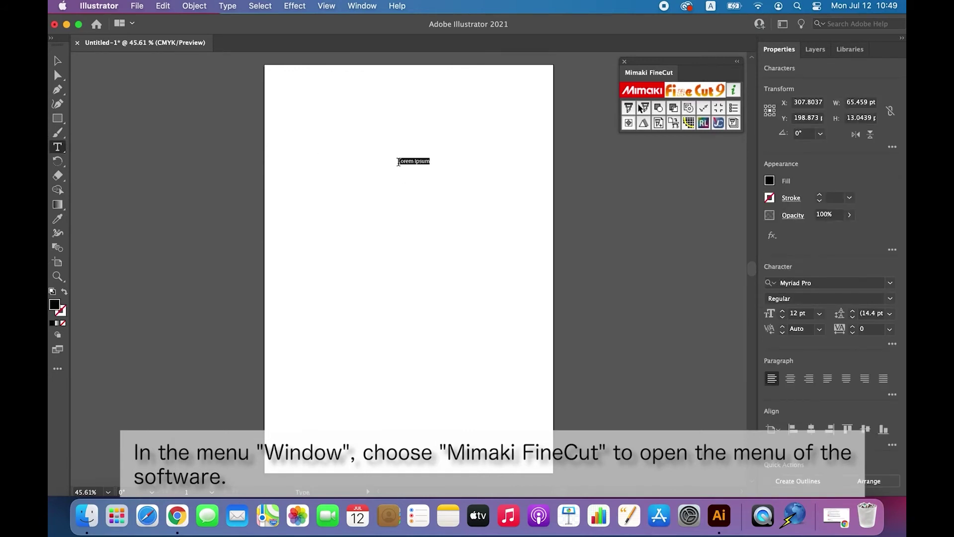
{"action": "key", "text": "BackSpace"}
{"action": "type", "text": "A"}
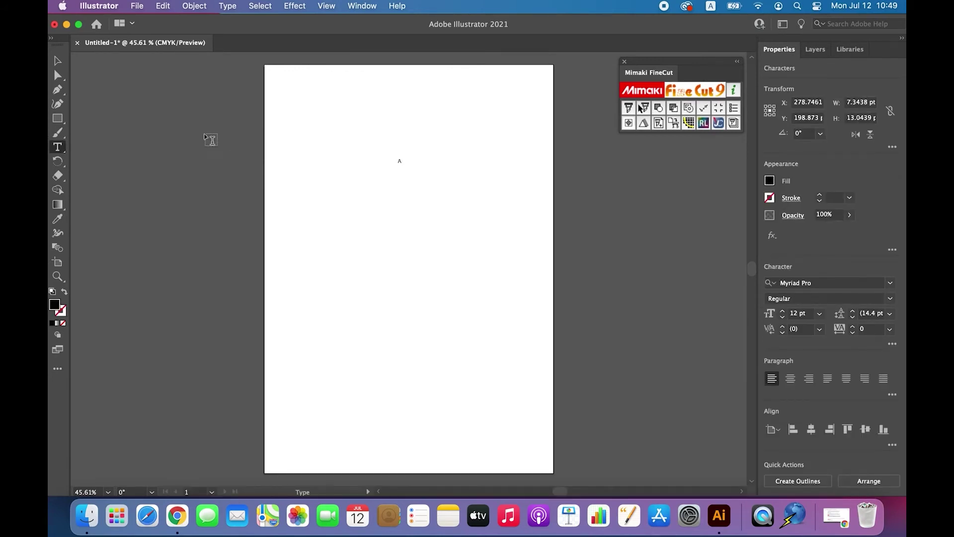
{"action": "left_click", "coordinate": [58, 60]}
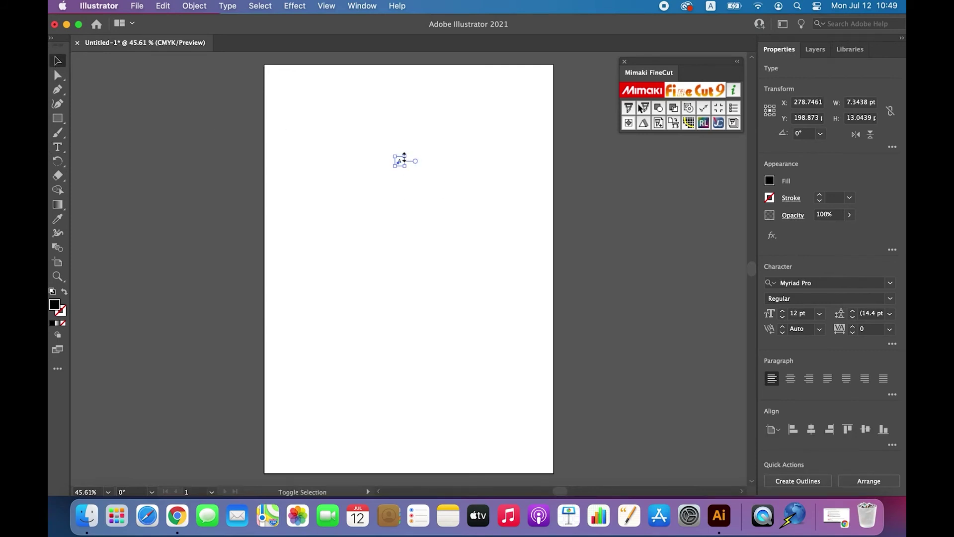
{"action": "left_click_drag", "start_coordinate": [404, 158], "coordinate": [500, 64]}
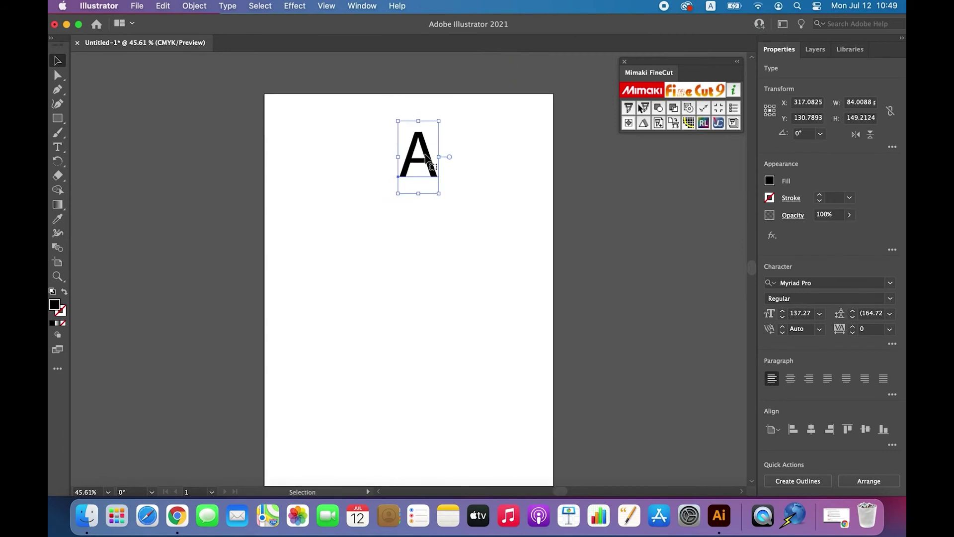
{"action": "left_click_drag", "start_coordinate": [422, 167], "coordinate": [421, 236]}
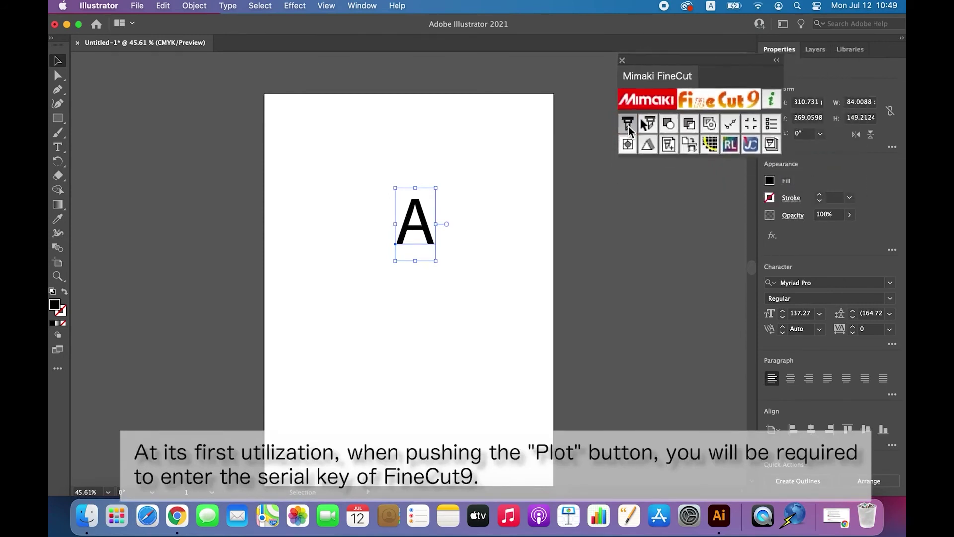
Step: Start a plot from the FineCut panel, then enter and confirm the FineCut9 serial key
{"action": "left_click", "coordinate": [627, 113]}
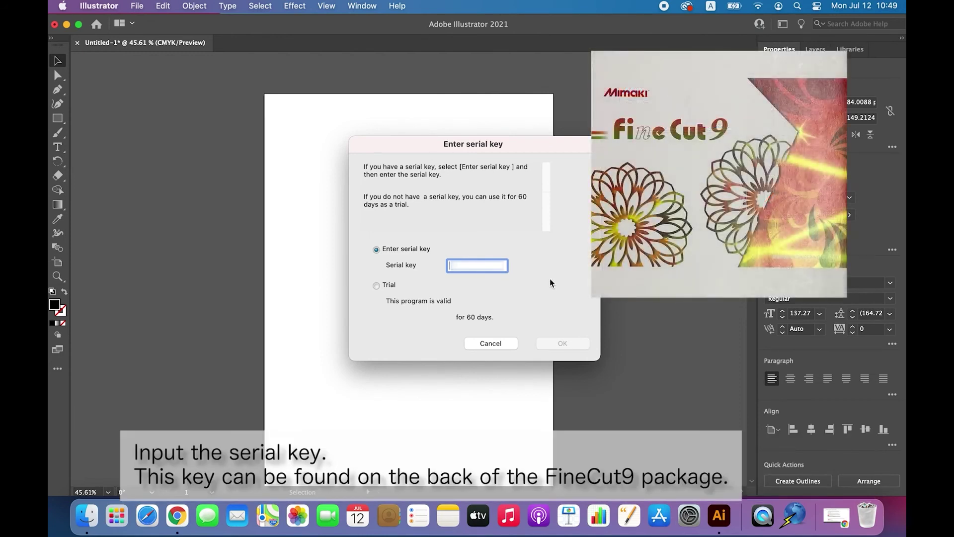
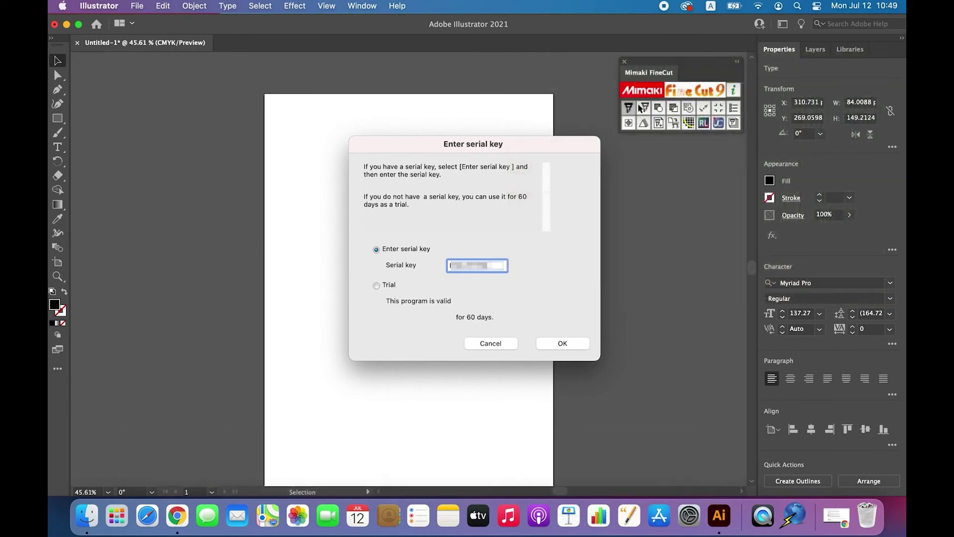
{"action": "left_click", "coordinate": [568, 343]}
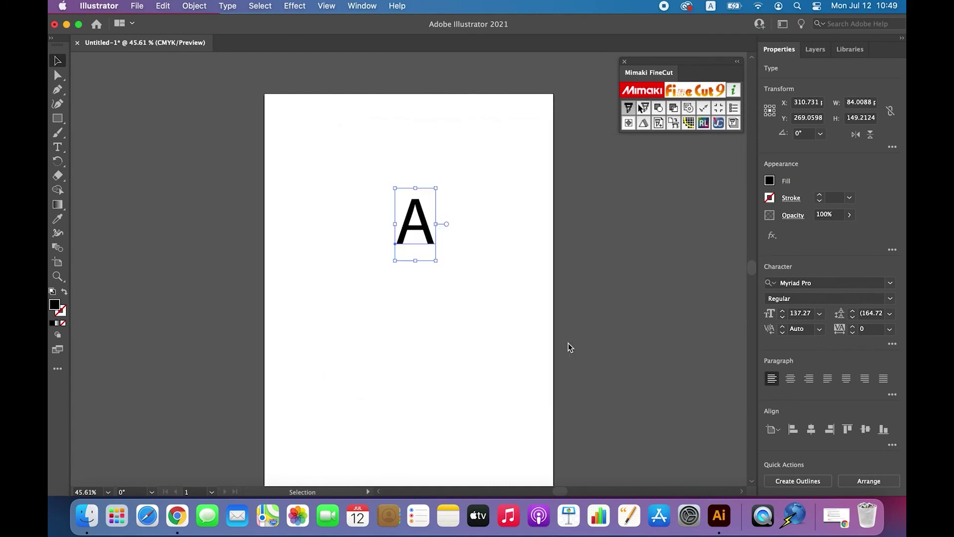